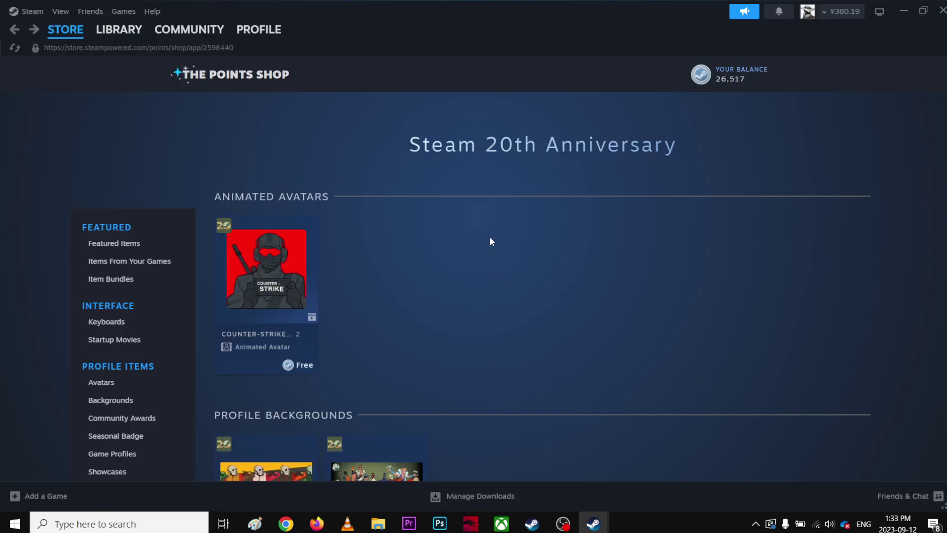
scroll(487, 251, down, 3)
scroll(495, 252, down, 2)
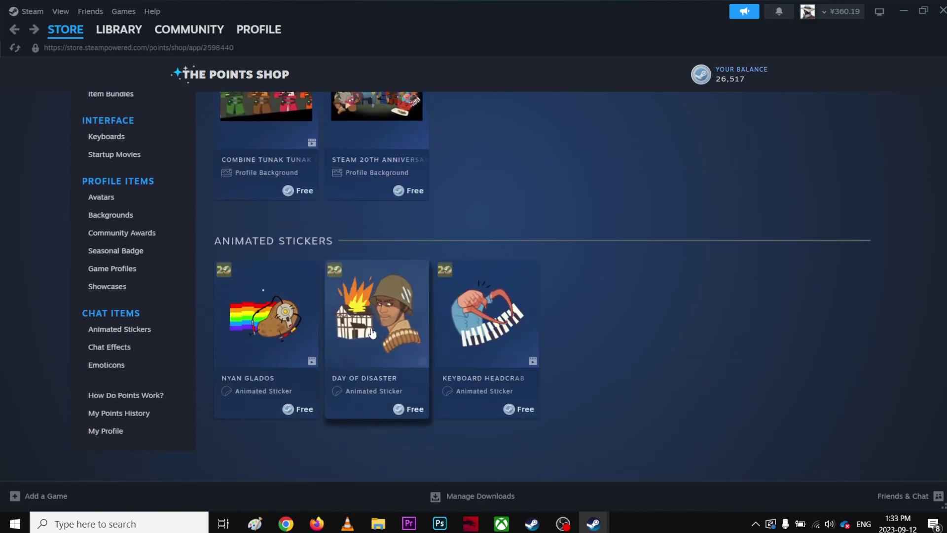
scroll(581, 321, up, 3)
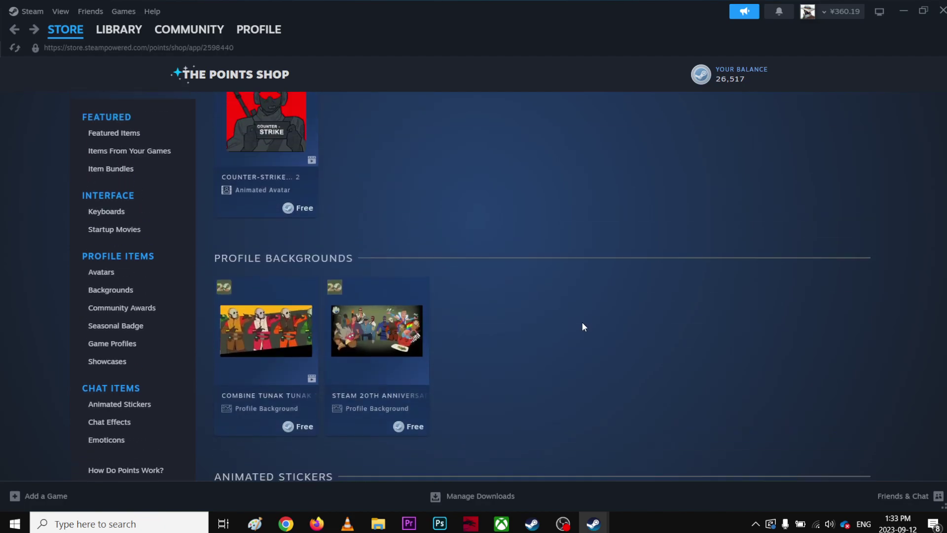
scroll(581, 326, up, 1)
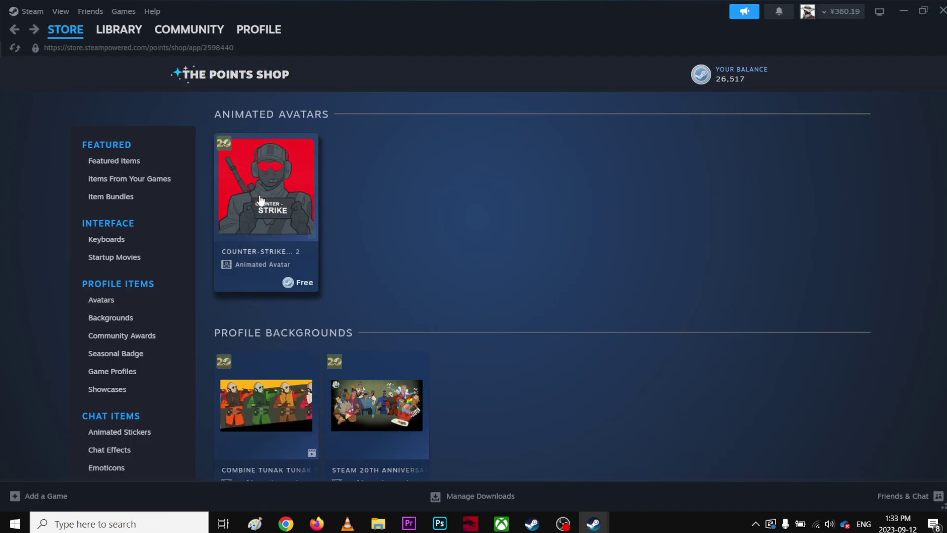
Get the Counter-Strike 2 animated avatar for free and equip it as the Steam avatar.
click(287, 192)
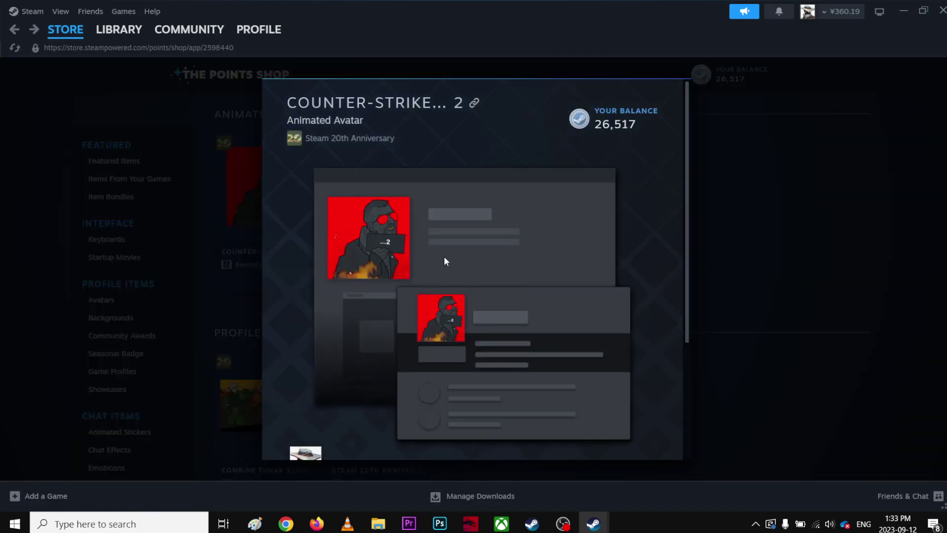
scroll(531, 274, down, 2)
scroll(532, 268, down, 2)
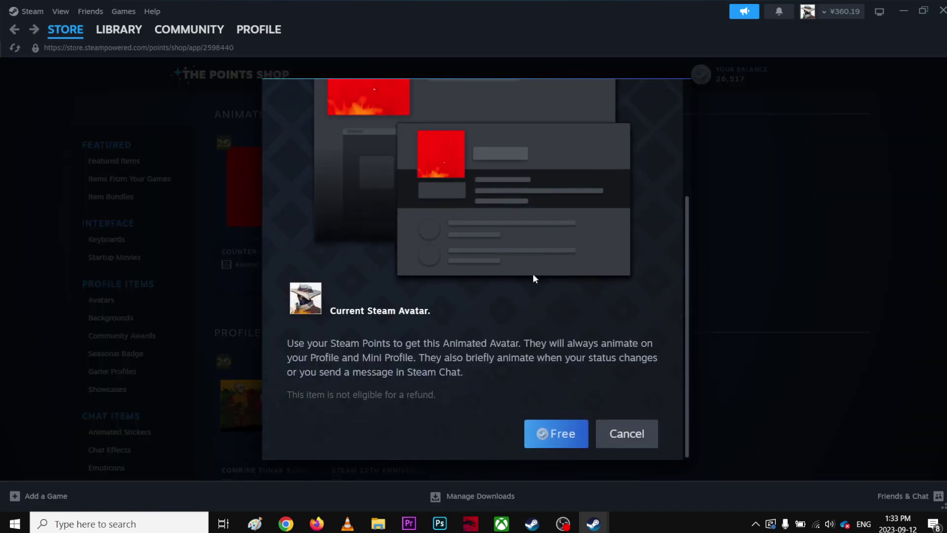
click(555, 429)
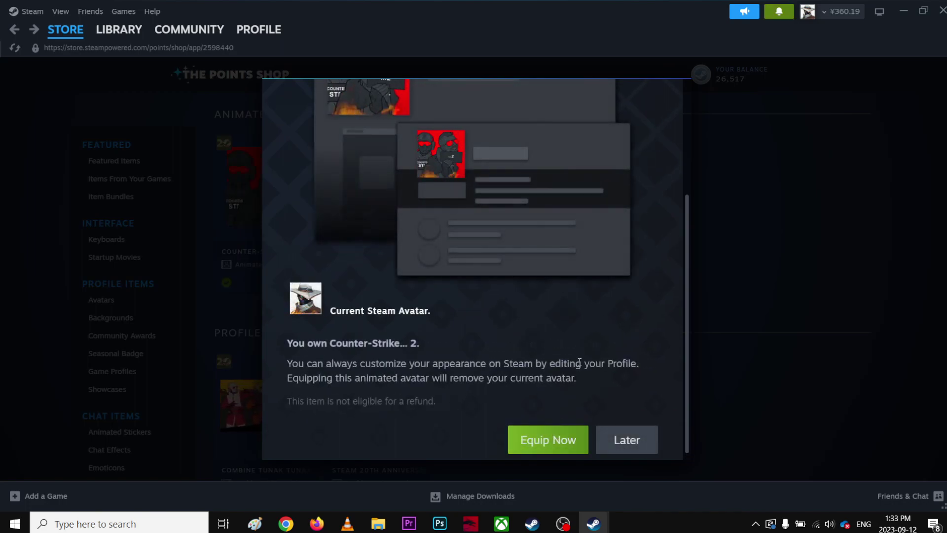
click(548, 442)
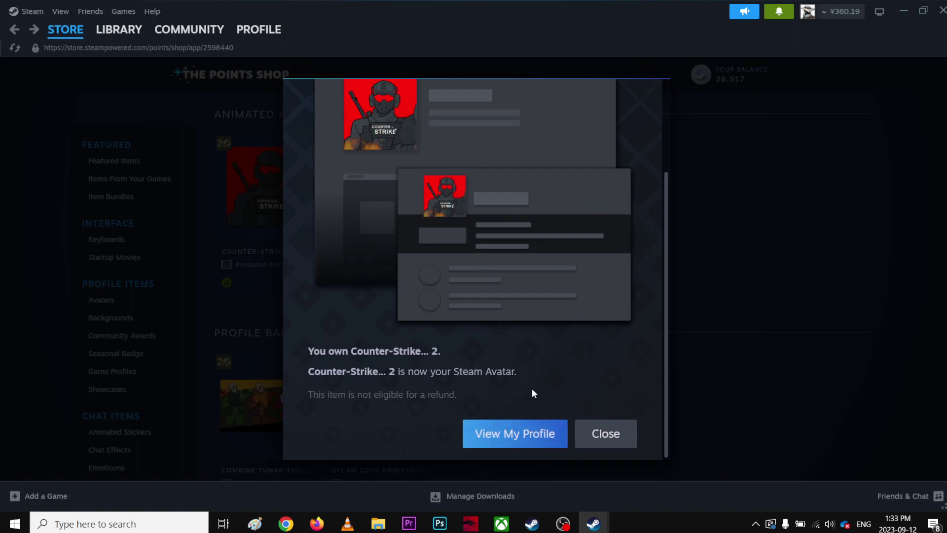
click(599, 441)
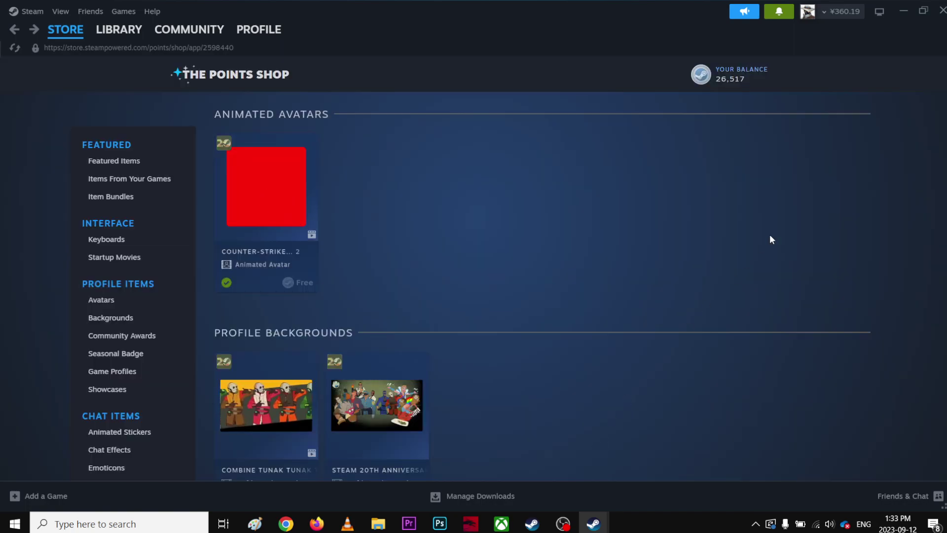
scroll(385, 263, down, 2)
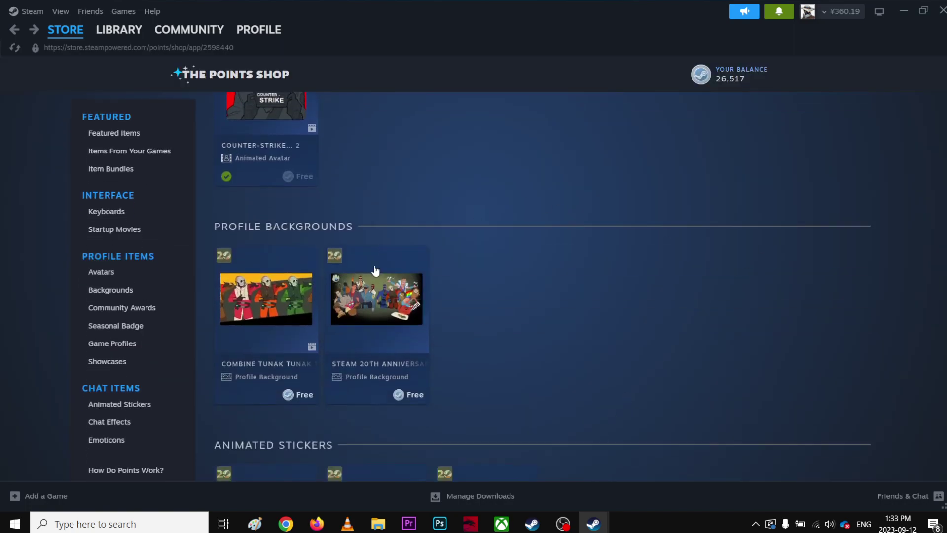
Get the Combine Tunak Tunak Tun background free without equipping it; view the 20th Anniversary background.
click(263, 296)
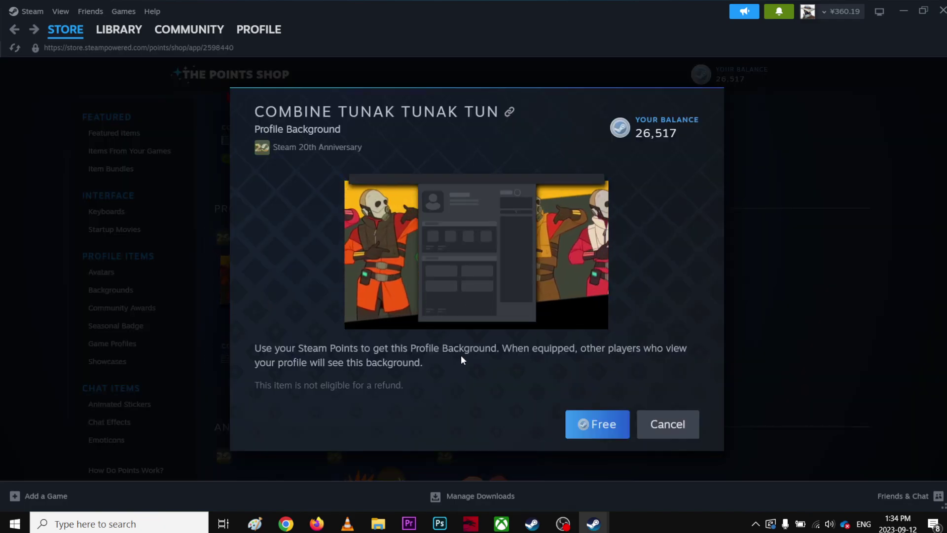
click(598, 424)
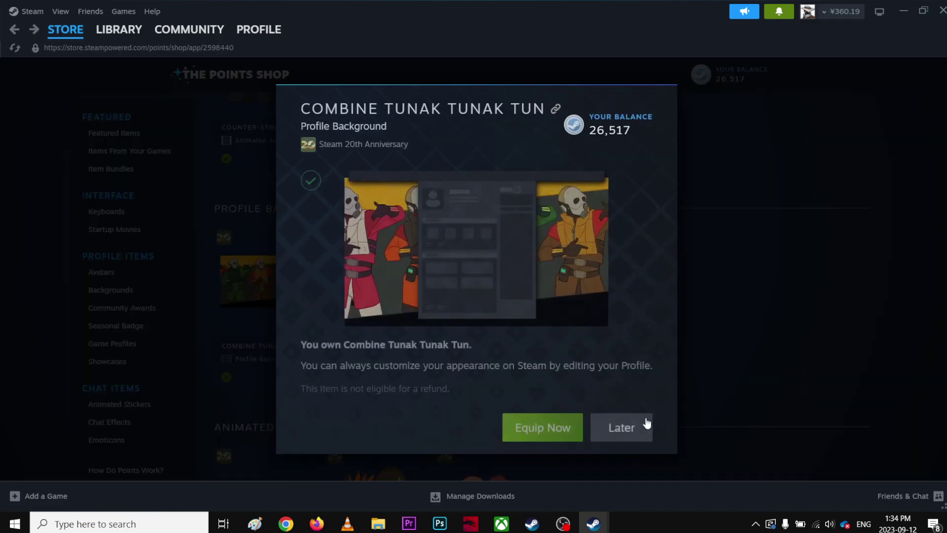
click(622, 433)
click(391, 336)
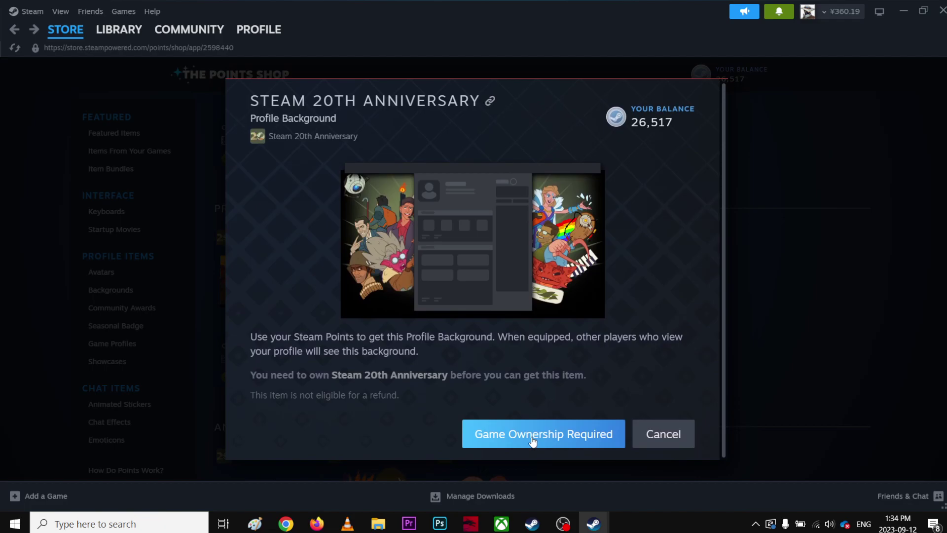
Dismiss the ownership-locked anniversary background and claim the free Nyan GLaDOS animated sticker.
click(687, 438)
scroll(592, 329, down, 2)
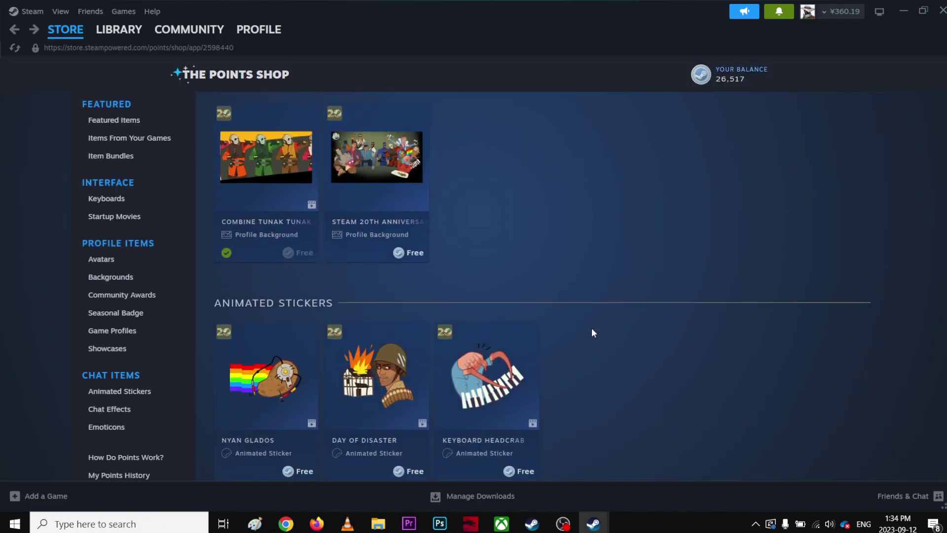
scroll(444, 314, down, 1)
click(280, 323)
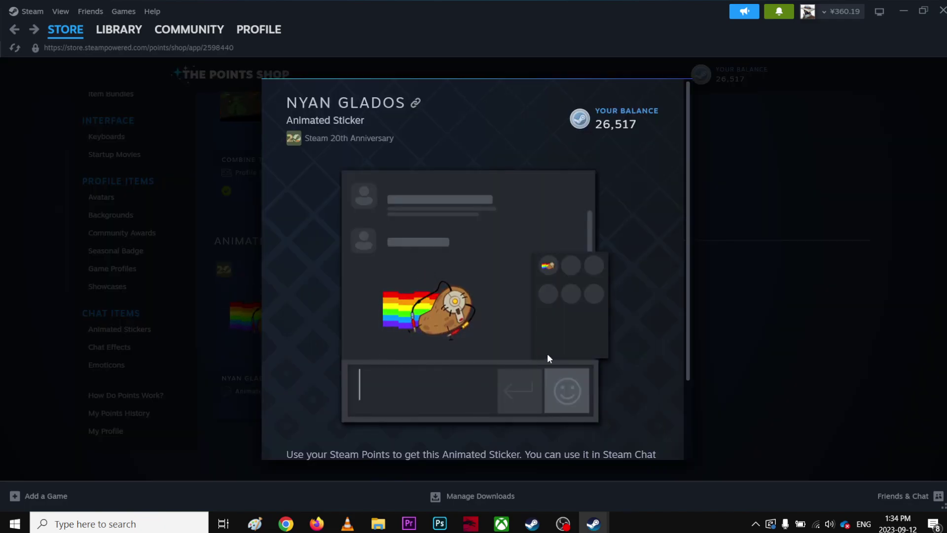
scroll(549, 351, down, 2)
click(555, 432)
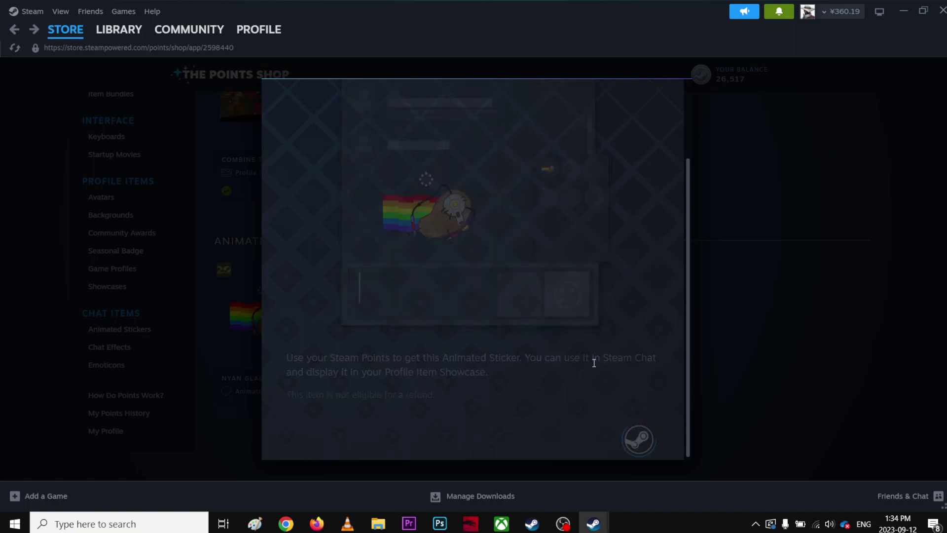
click(551, 444)
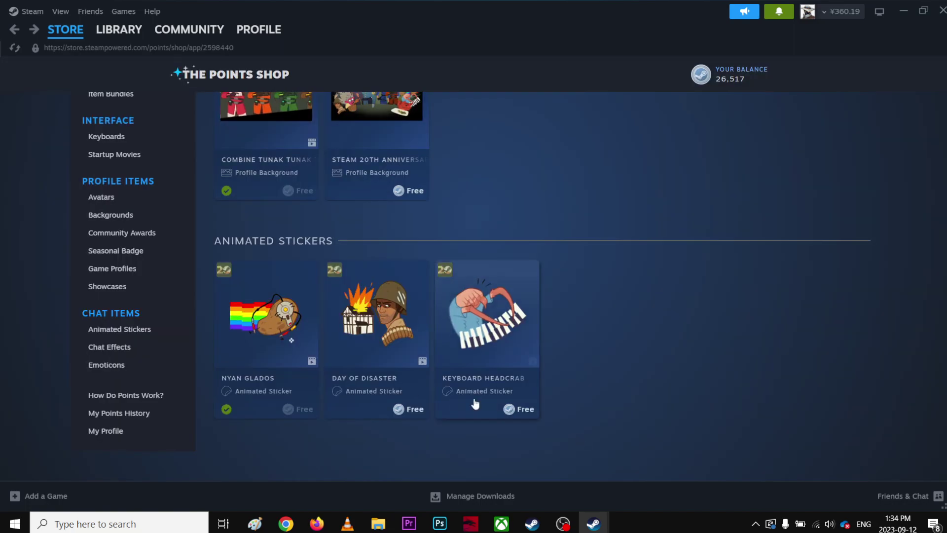
Claim the free Day of Disaster and Keyboard Headcrab animated stickers.
click(398, 337)
scroll(516, 373, down, 2)
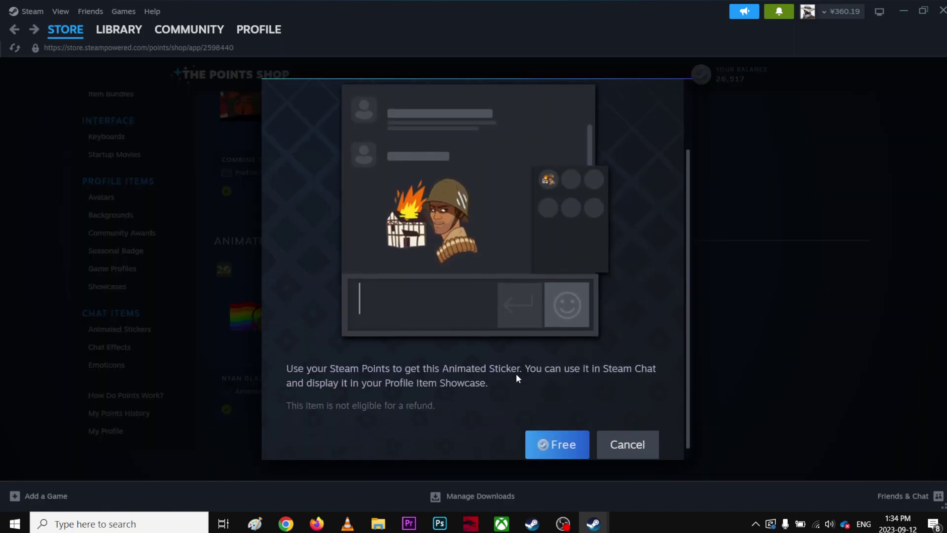
click(555, 433)
click(571, 444)
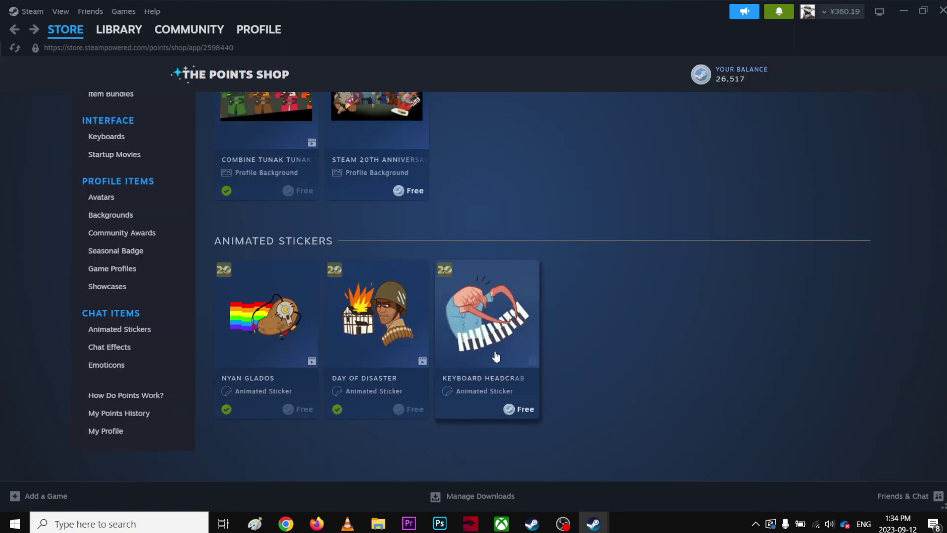
click(510, 370)
scroll(610, 385, down, 2)
click(553, 432)
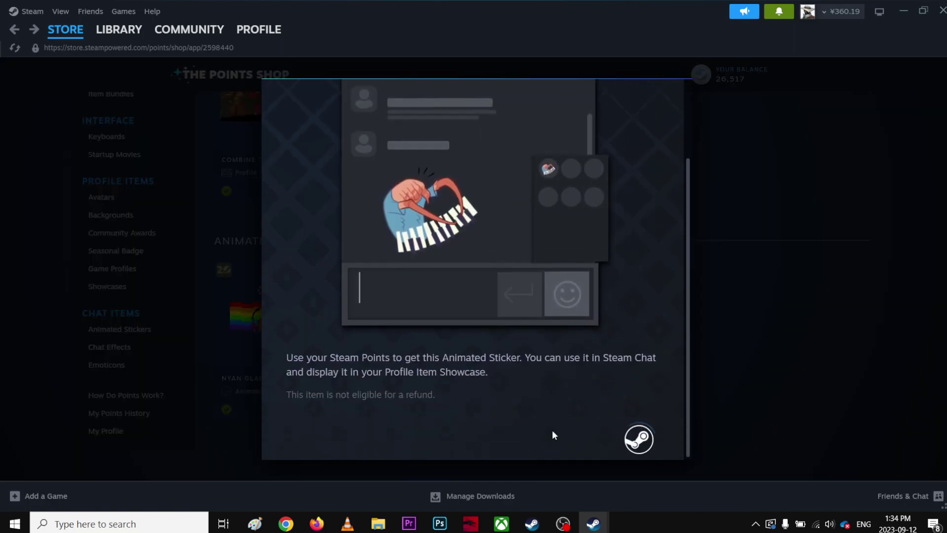
scroll(606, 374, up, 2)
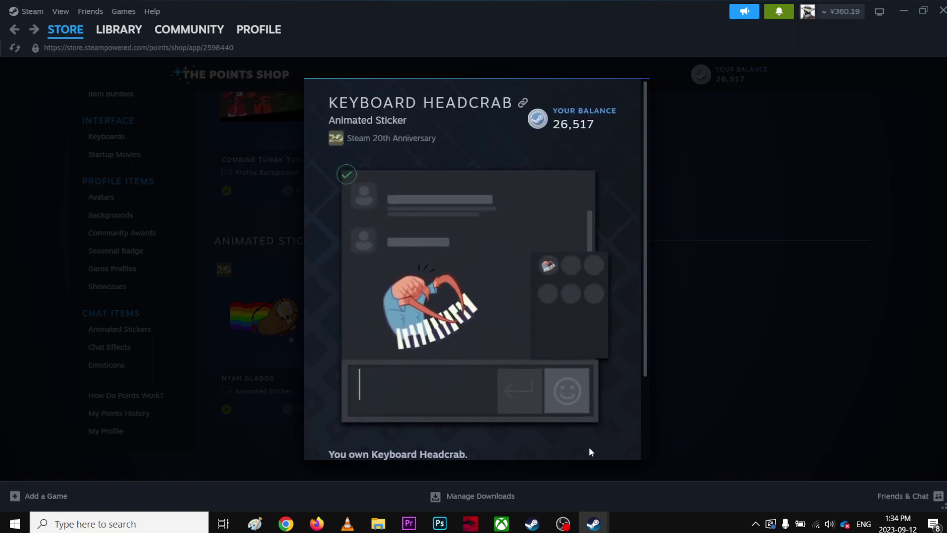
click(679, 246)
scroll(710, 299, up, 2)
scroll(674, 350, up, 3)
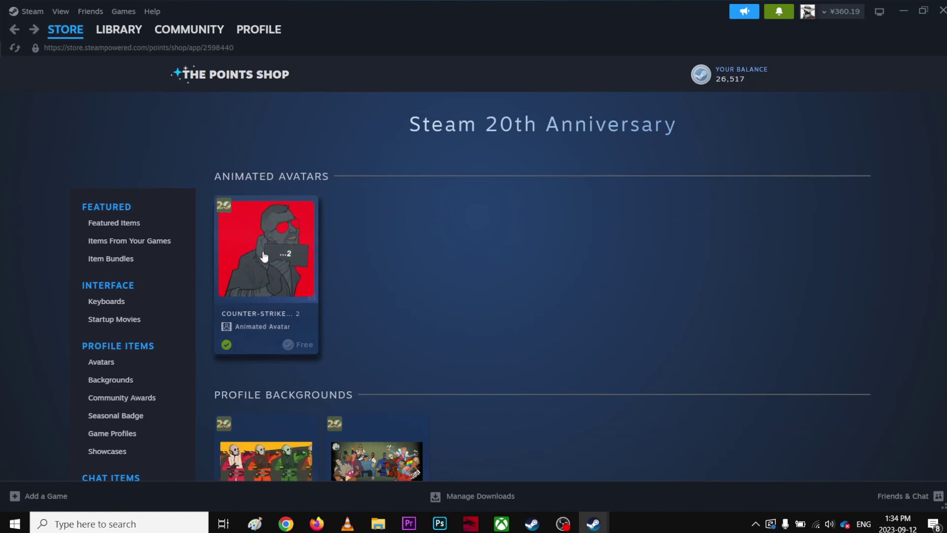
scroll(264, 256, up, 1)
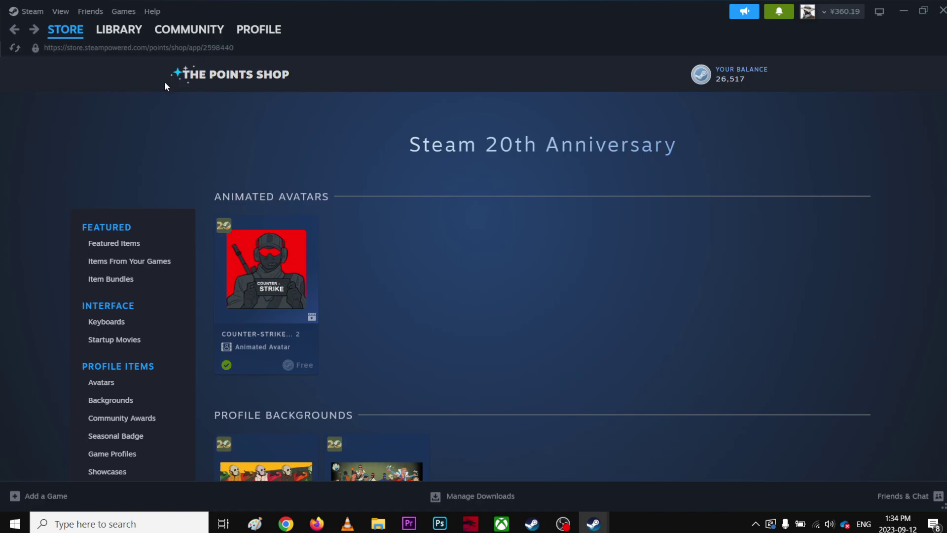
scroll(435, 233, down, 2)
scroll(581, 319, down, 2)
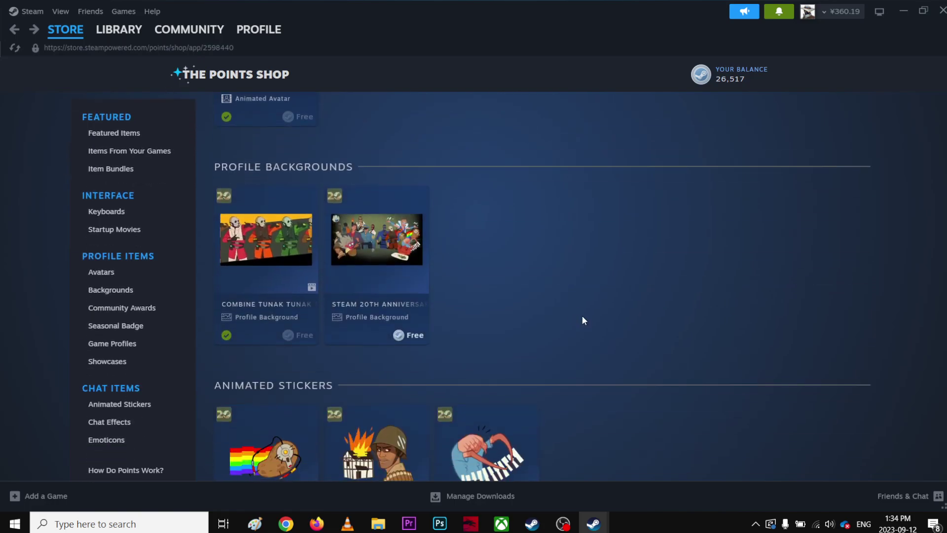
scroll(580, 363, down, 2)
scroll(581, 374, up, 3)
scroll(580, 377, up, 3)
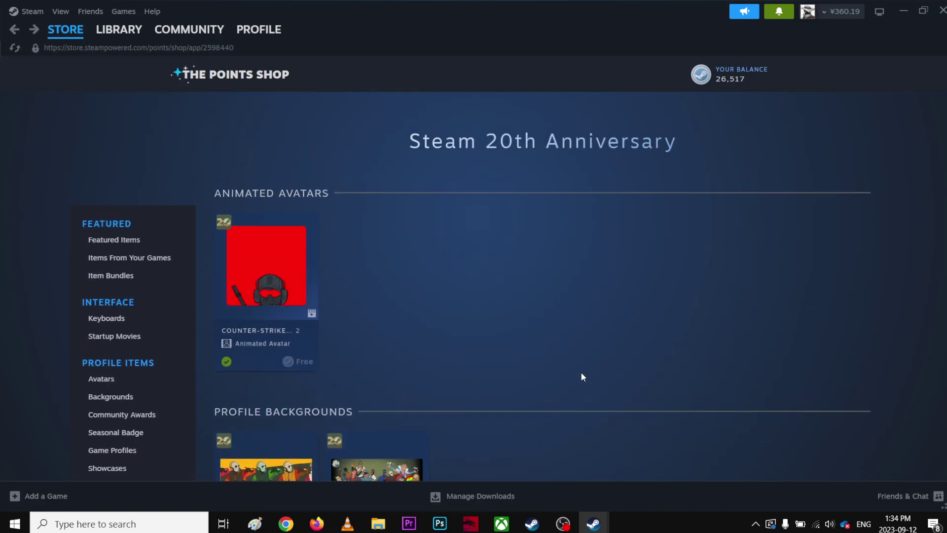